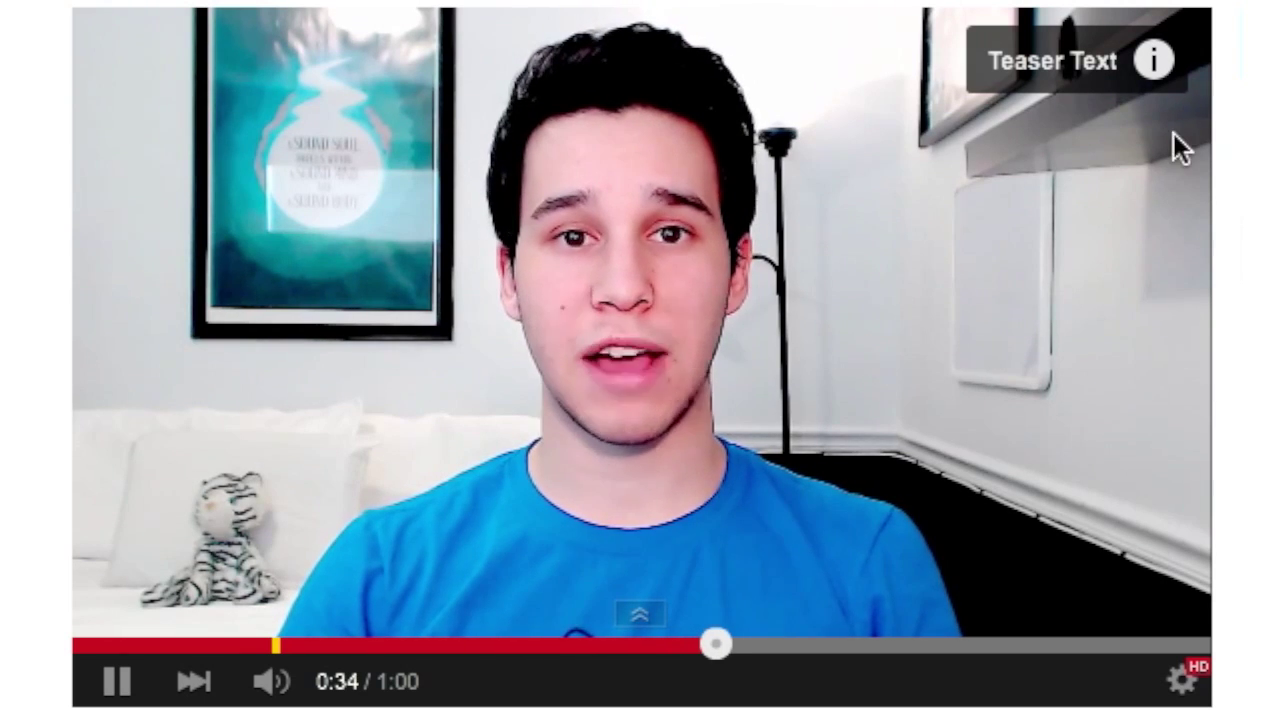
# Browse the video's In this video cards panel, then close it.
pyautogui.click(1157, 63)
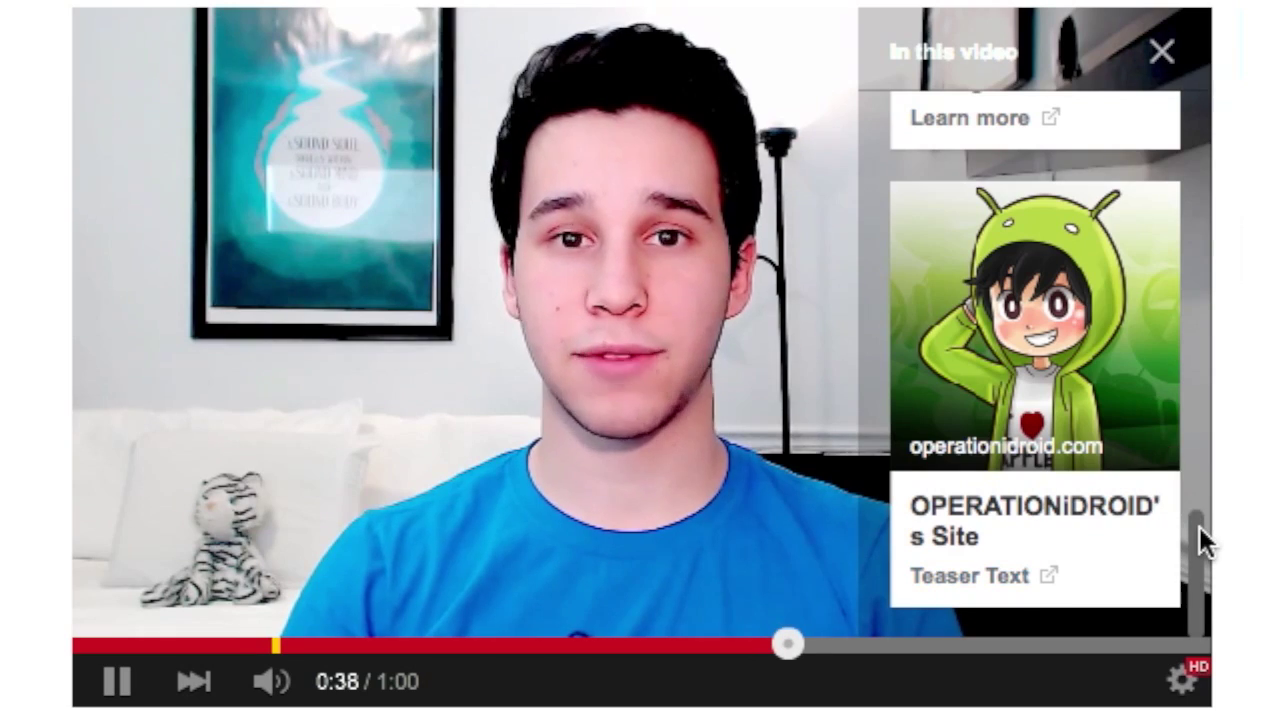
pyautogui.moveTo(1199, 527)
pyautogui.mouseDown()
pyautogui.moveTo(1203, 105)
pyautogui.moveTo(1193, 307)
pyautogui.moveTo(1206, 531)
pyautogui.mouseUp()
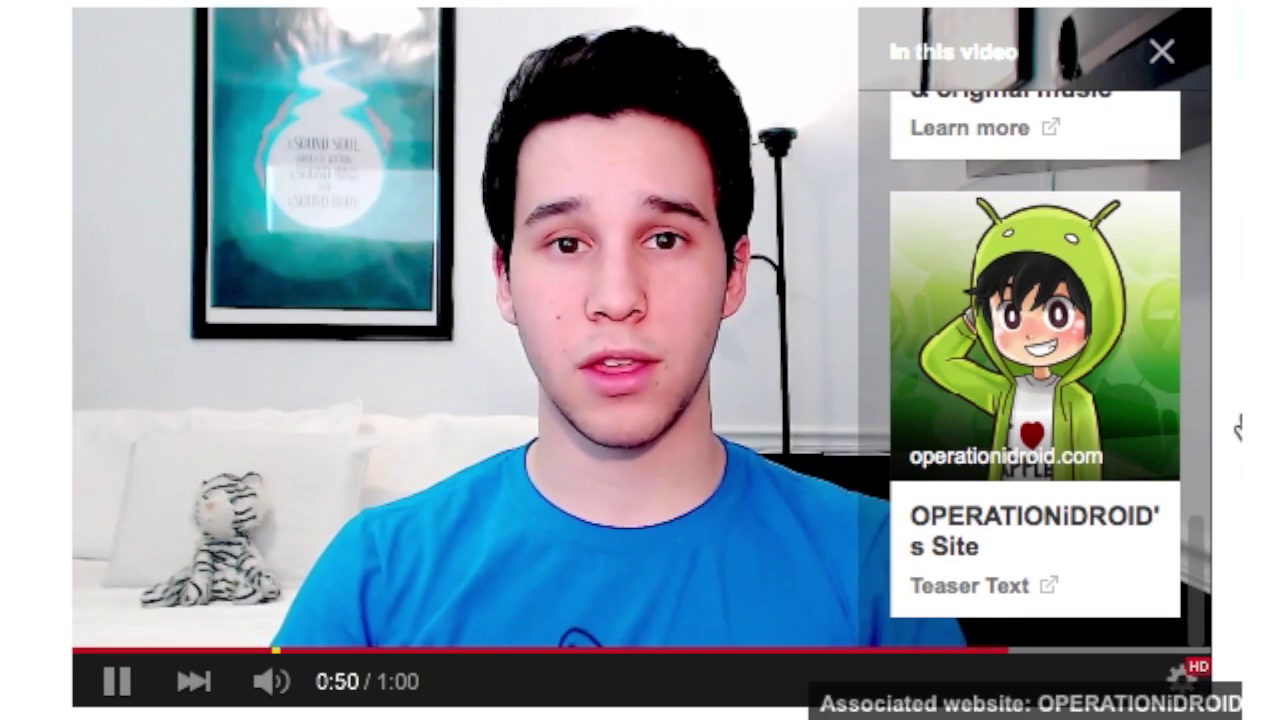
pyautogui.click(1163, 56)
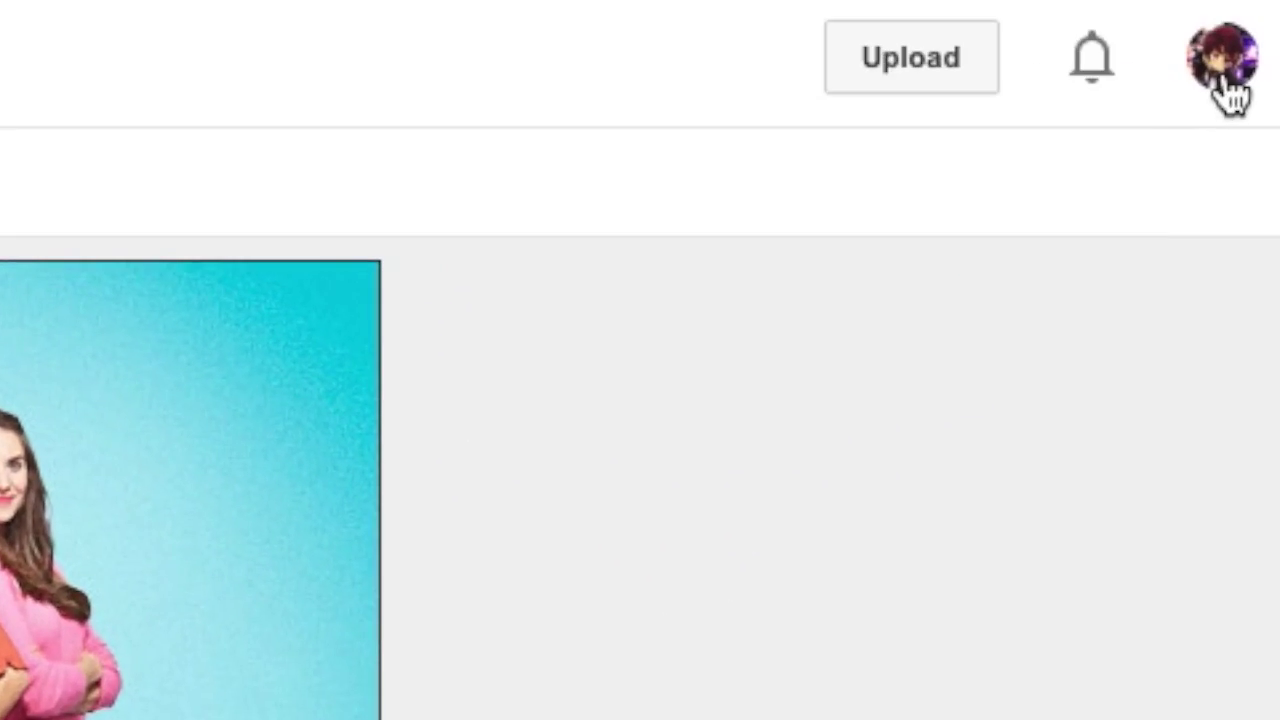
# Go through Creator Studio's Video Manager to edit the Yowamushi Pedal Grande Road Episode 22 Review.
pyautogui.click(1250, 44)
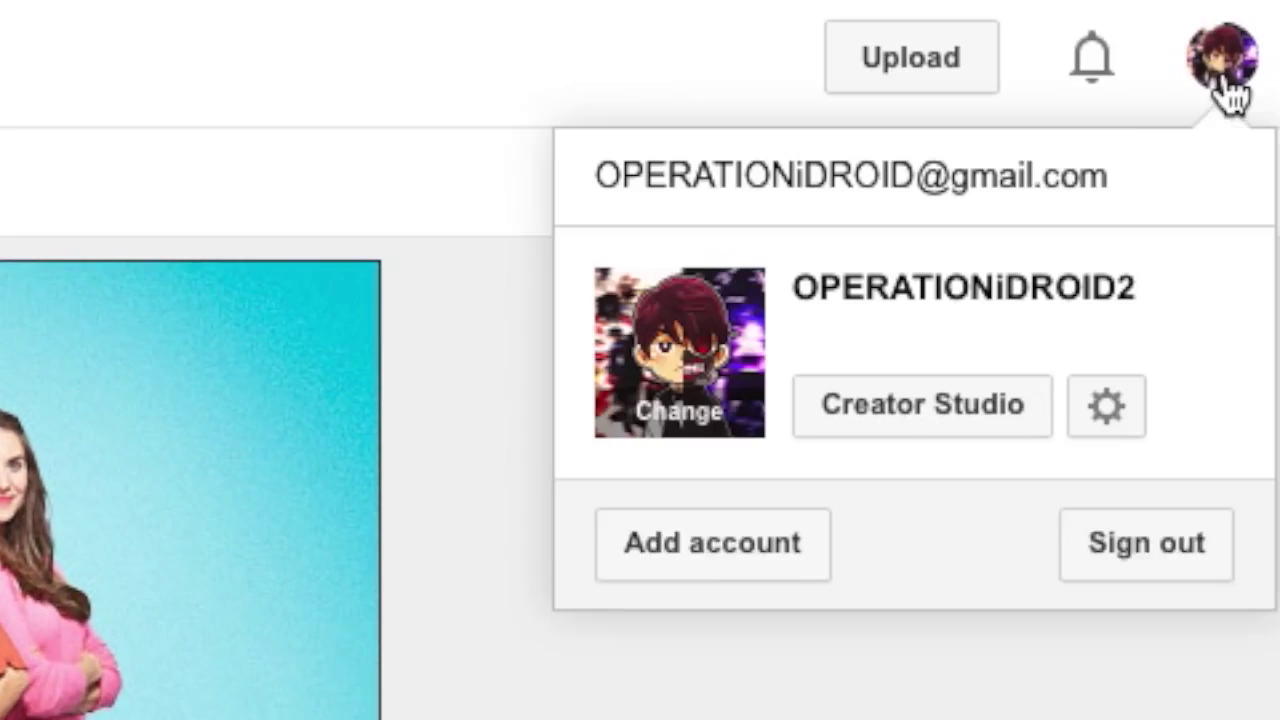
pyautogui.click(909, 402)
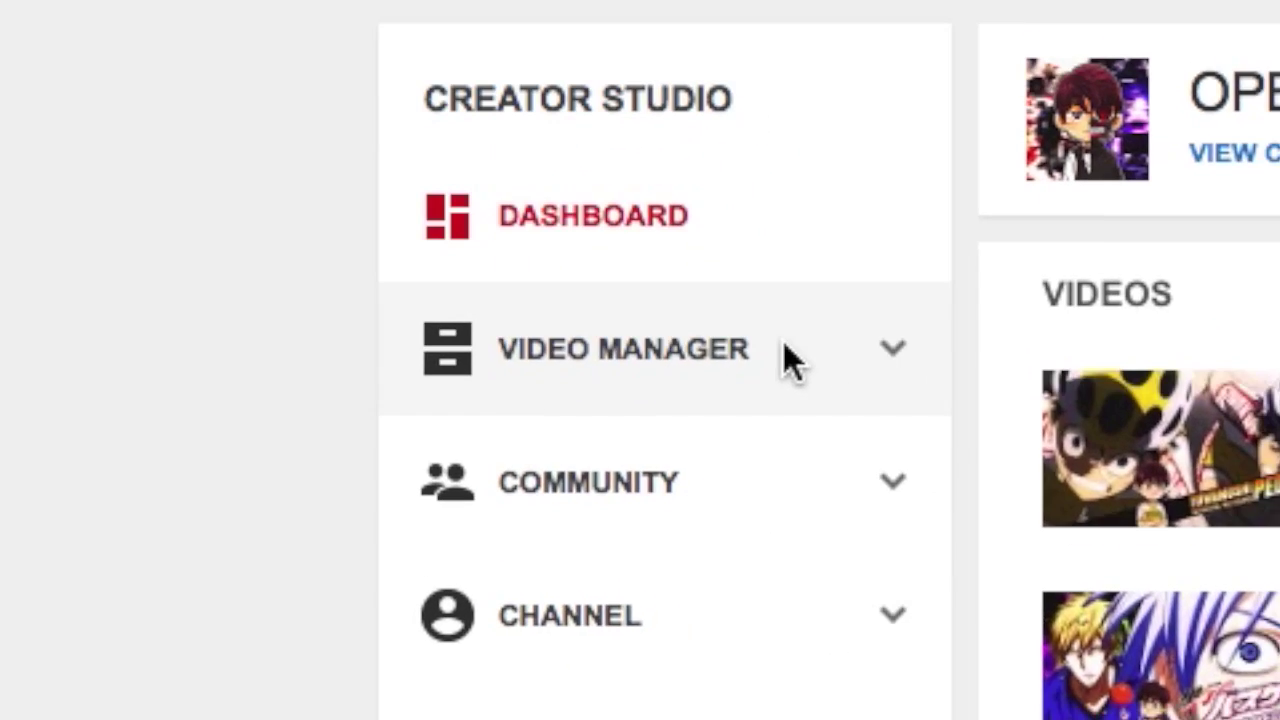
pyautogui.click(790, 360)
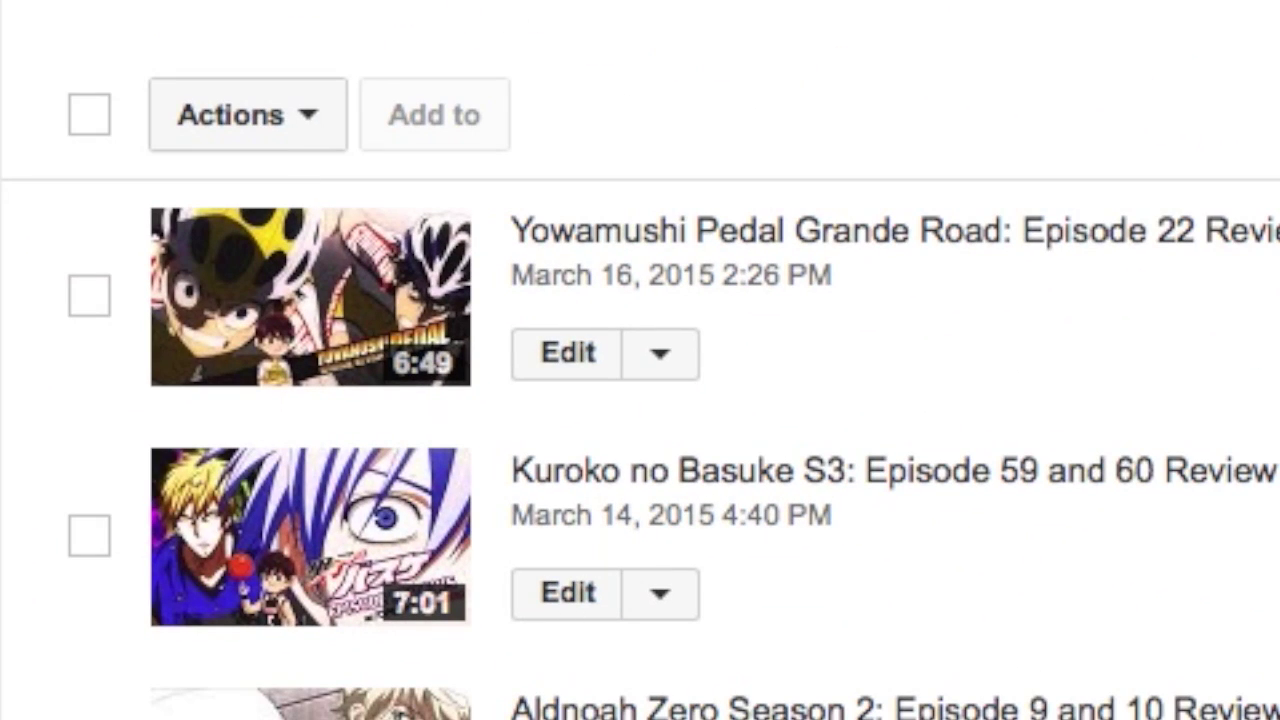
pyautogui.click(560, 355)
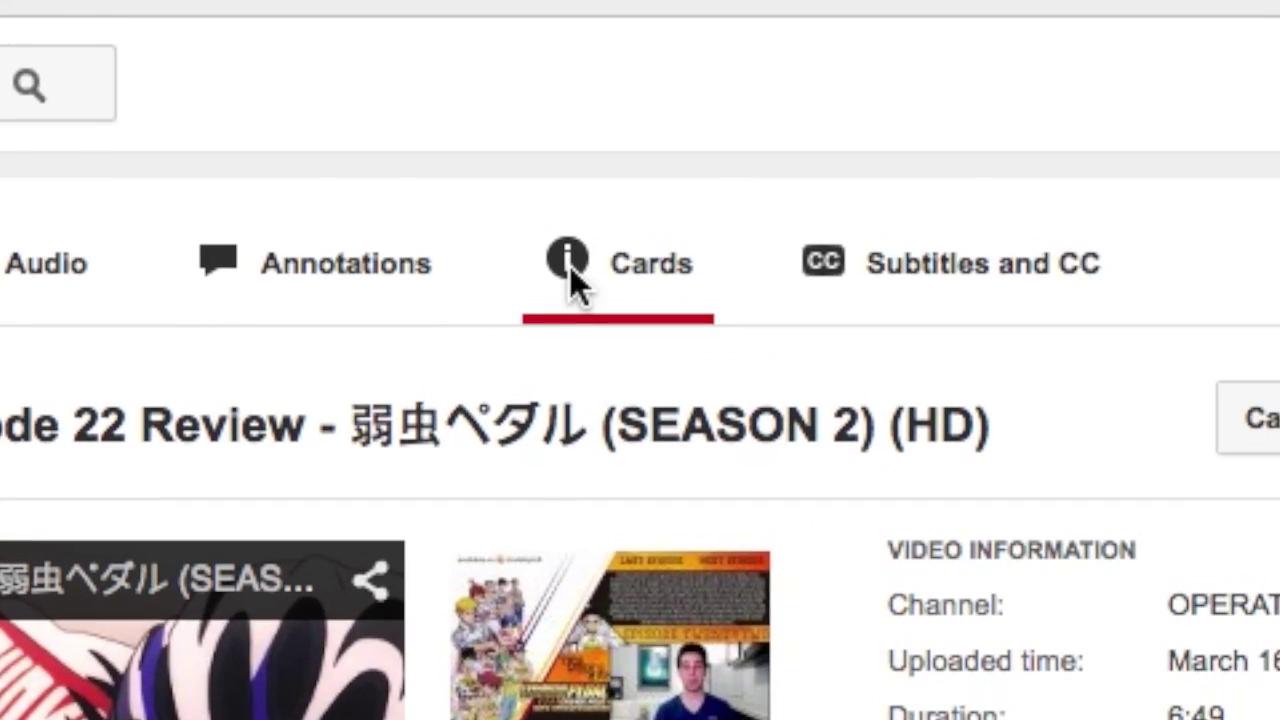
# Open the Cards tab, pause the preview at 0:20, and dismiss the ad overlay.
pyautogui.click(569, 266)
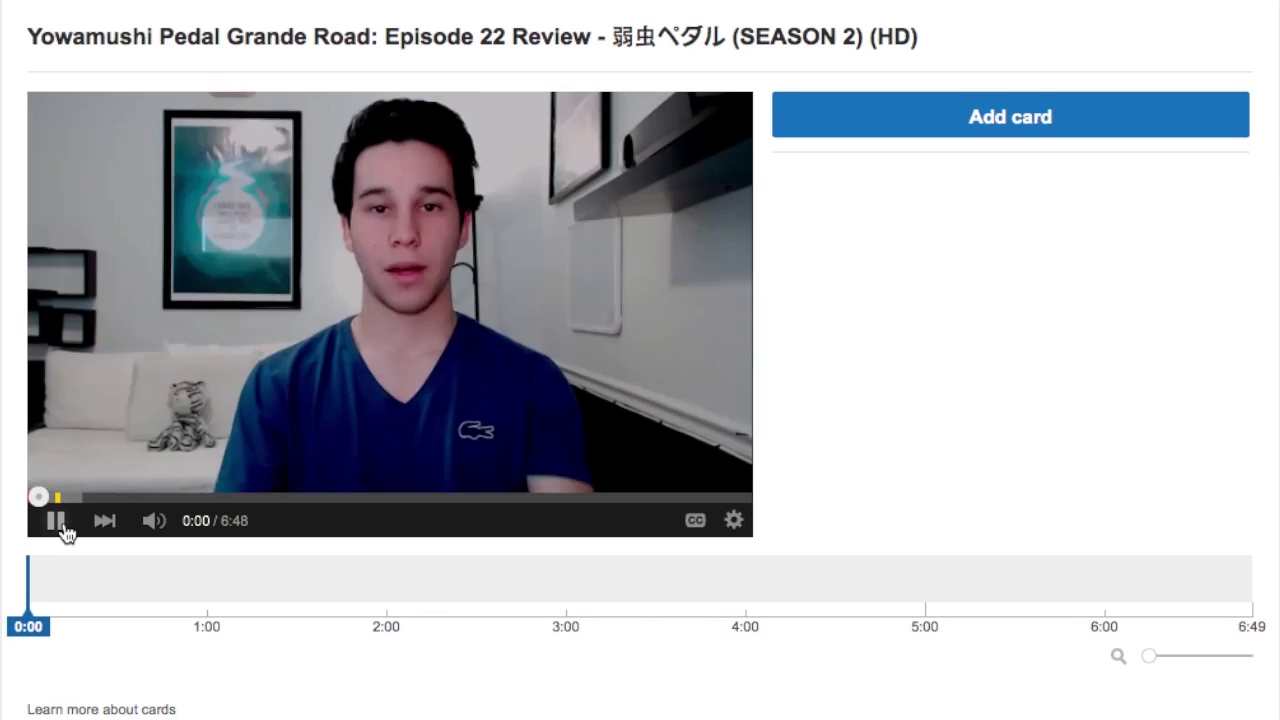
pyautogui.click(207, 454)
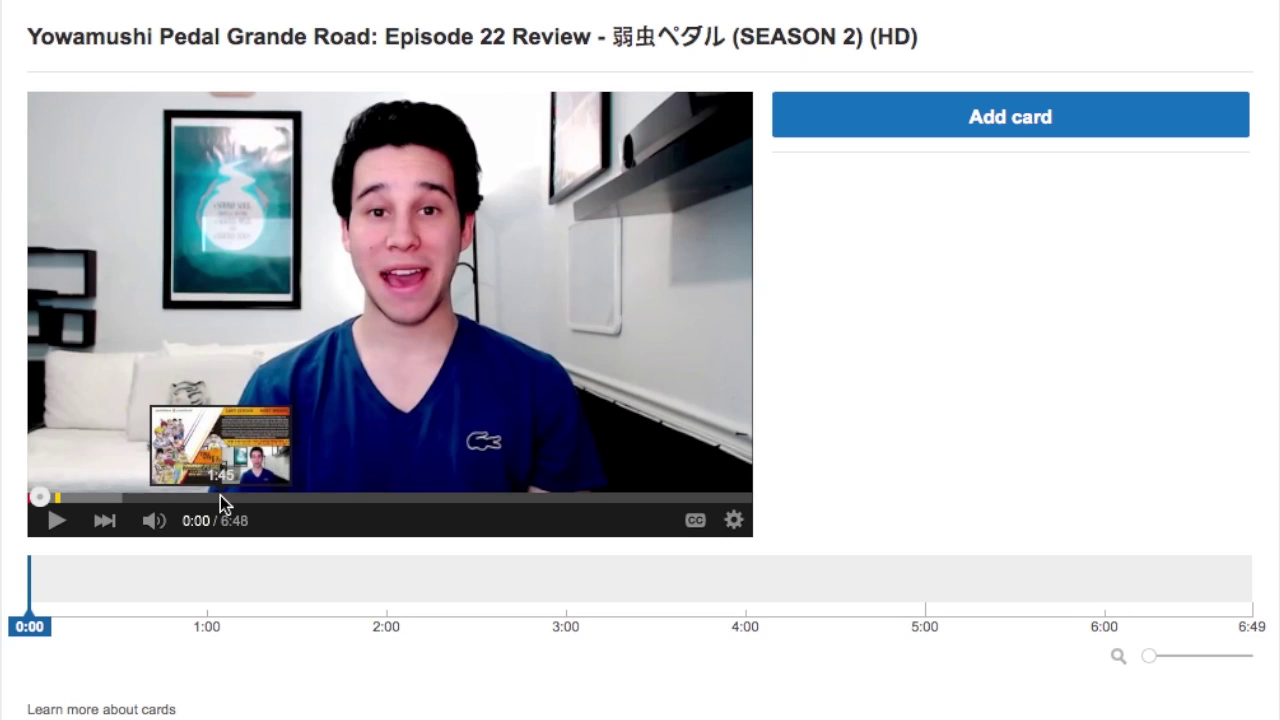
pyautogui.click(43, 498)
pyautogui.moveTo(44, 507); pyautogui.dragTo(75, 507)
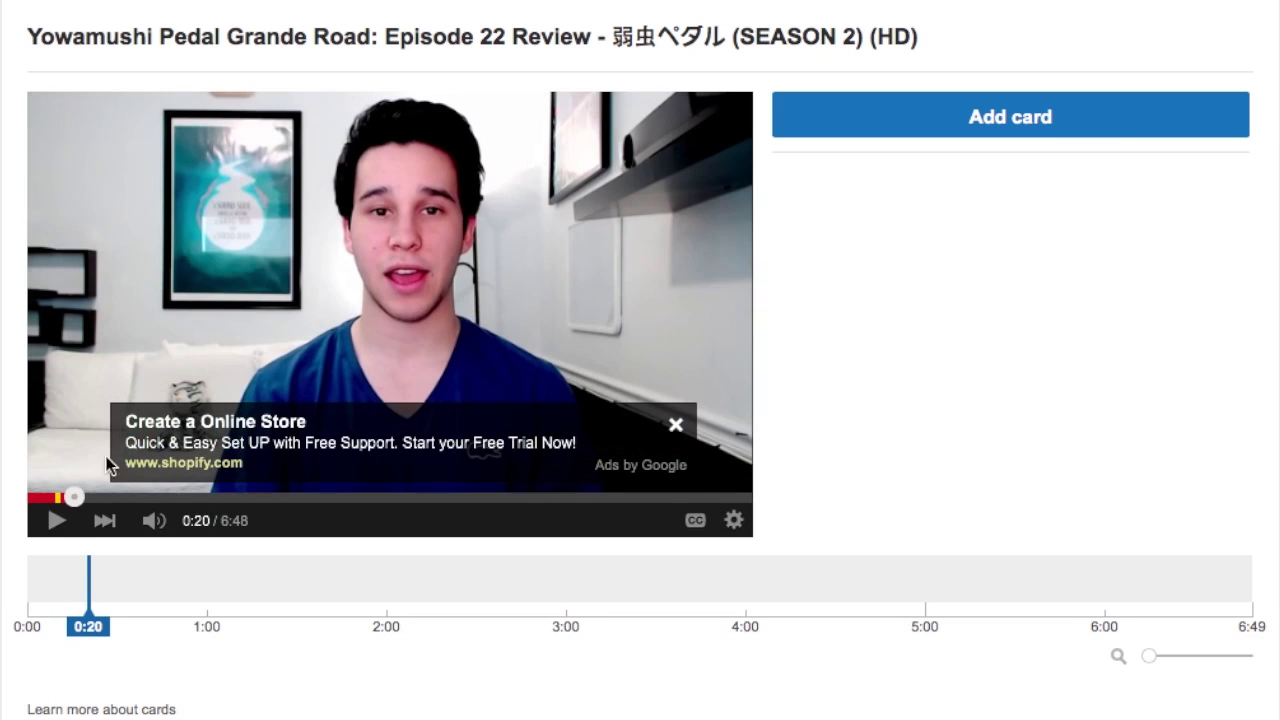
pyautogui.click(678, 422)
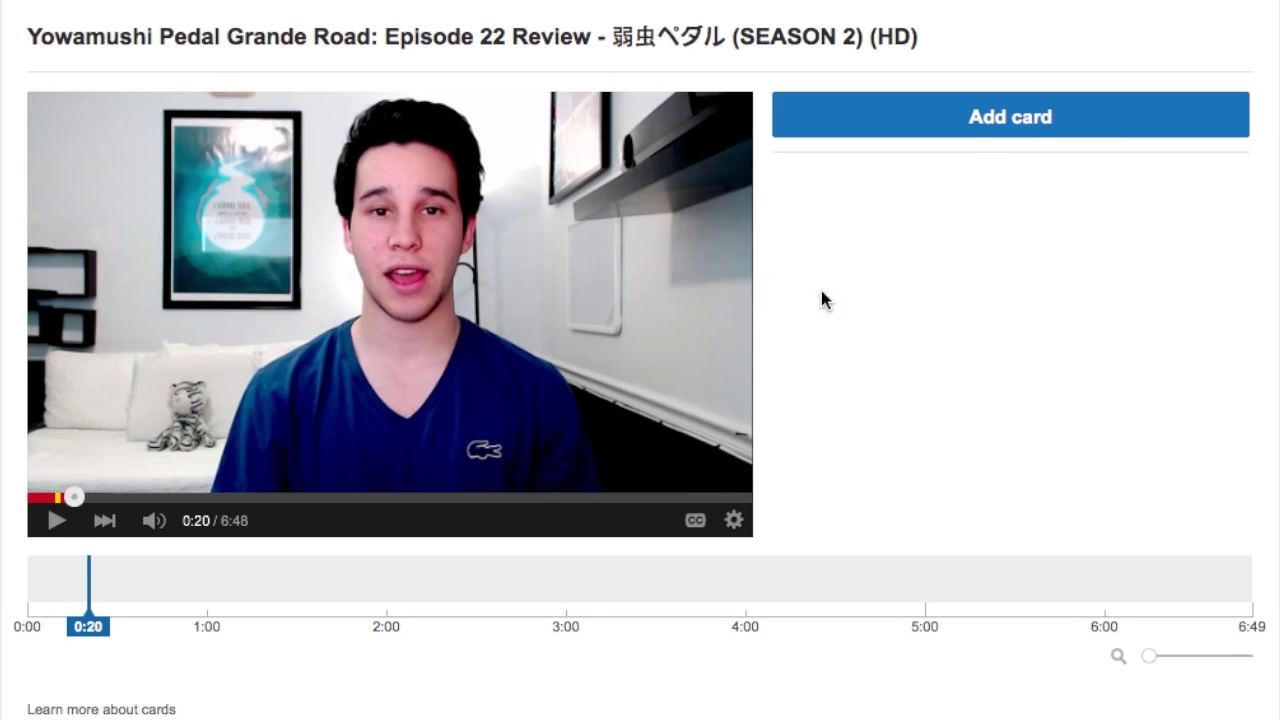
# Add a playlist card choosing the Yowamushi Pedal Grande Road: Episode Reviews playlist.
pyautogui.click(985, 118)
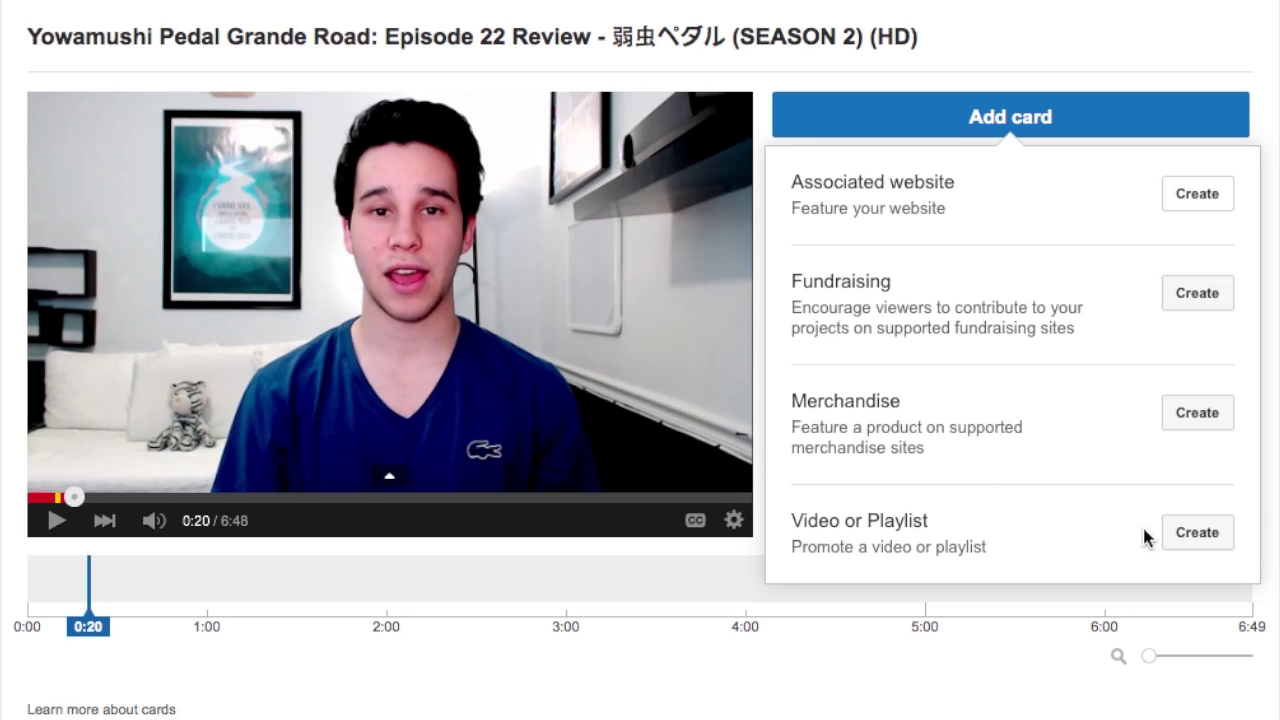
pyautogui.click(1196, 533)
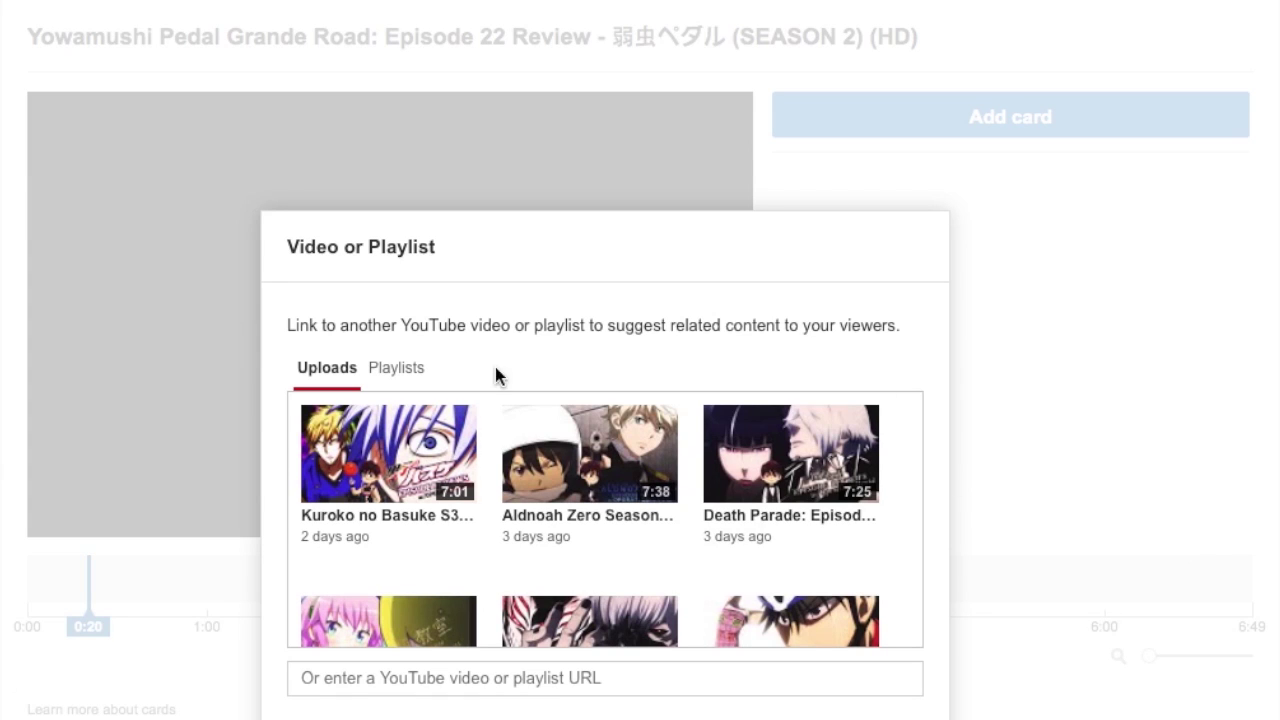
pyautogui.click(378, 367)
pyautogui.scroll(-5, 610, 504)
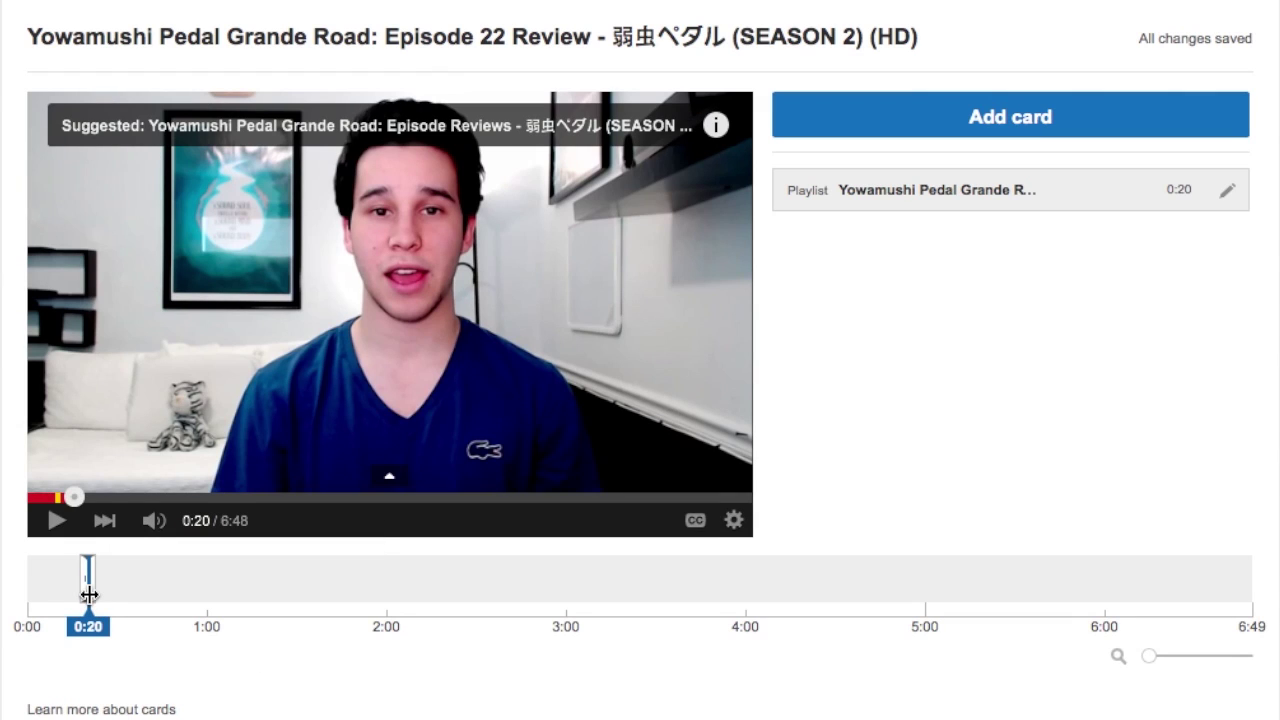
# Adjust the playlist card's timing and replay from 0:17 to check it appears.
pyautogui.moveTo(88, 596)
pyautogui.mouseDown()
pyautogui.moveTo(620, 578)
pyautogui.moveTo(92, 573)
pyautogui.mouseUp()
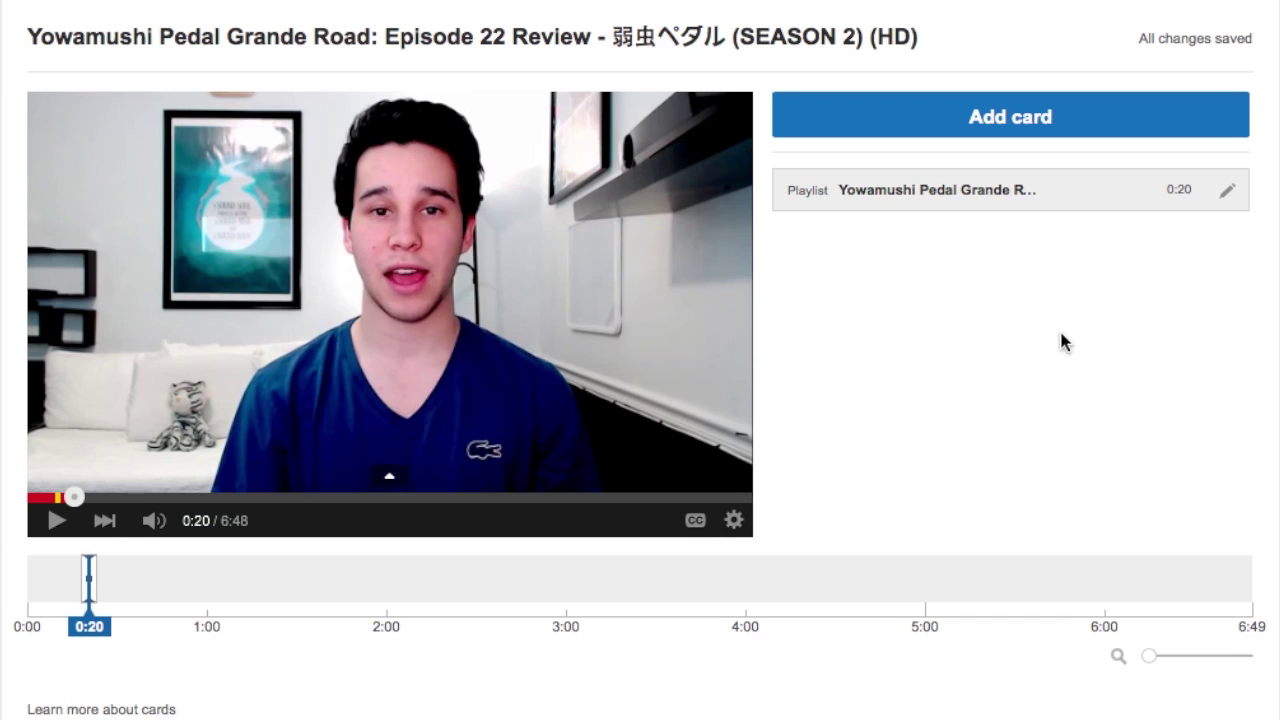
pyautogui.click(632, 258)
pyautogui.click(633, 255)
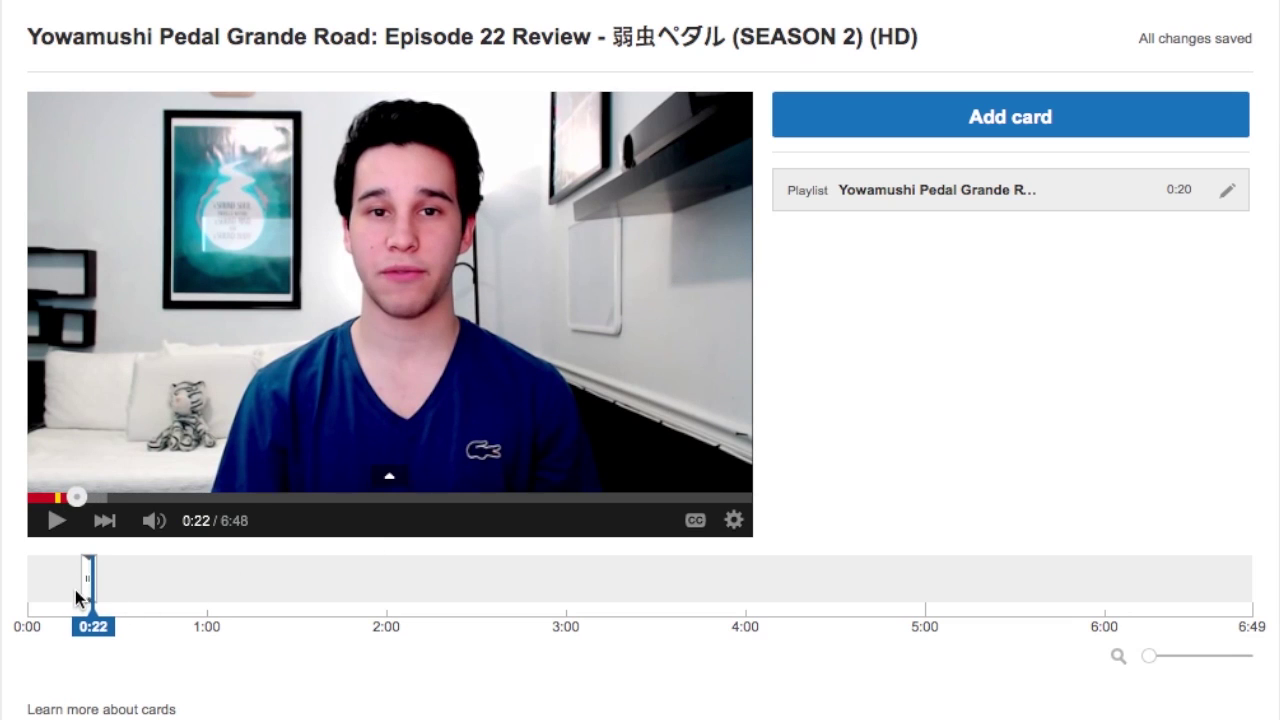
pyautogui.moveTo(88, 617); pyautogui.dragTo(78, 610)
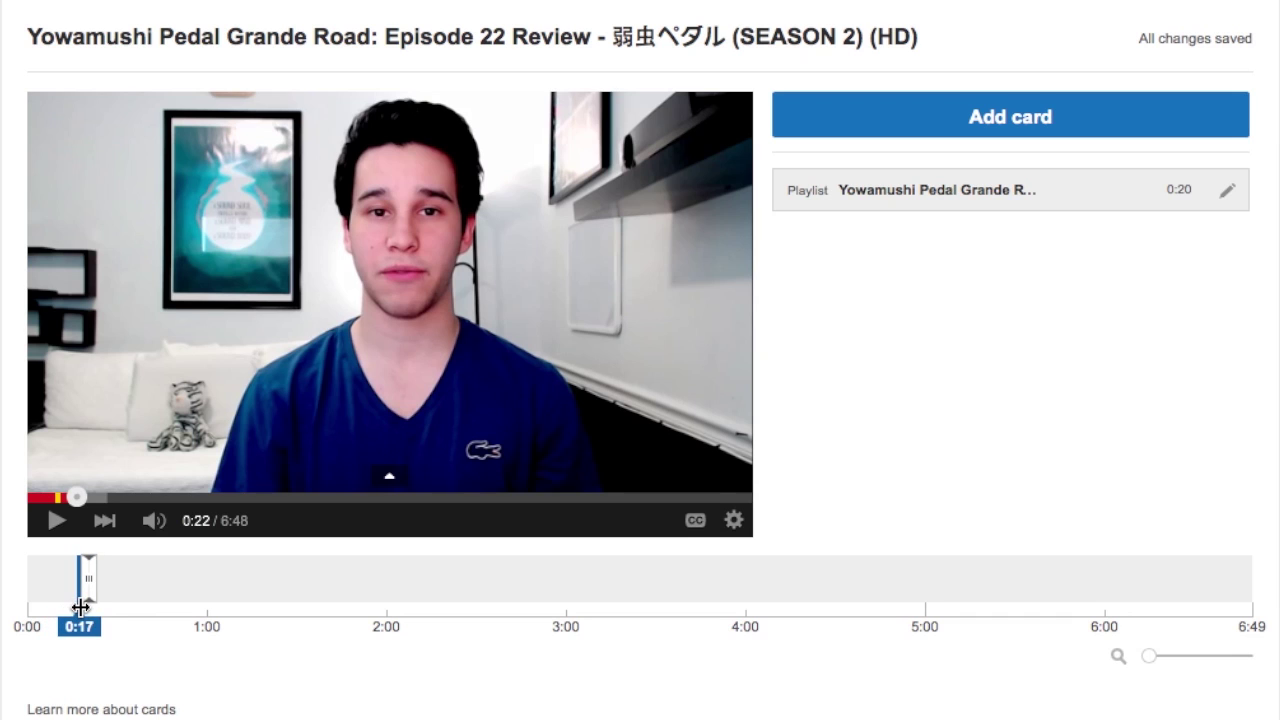
pyautogui.click(55, 521)
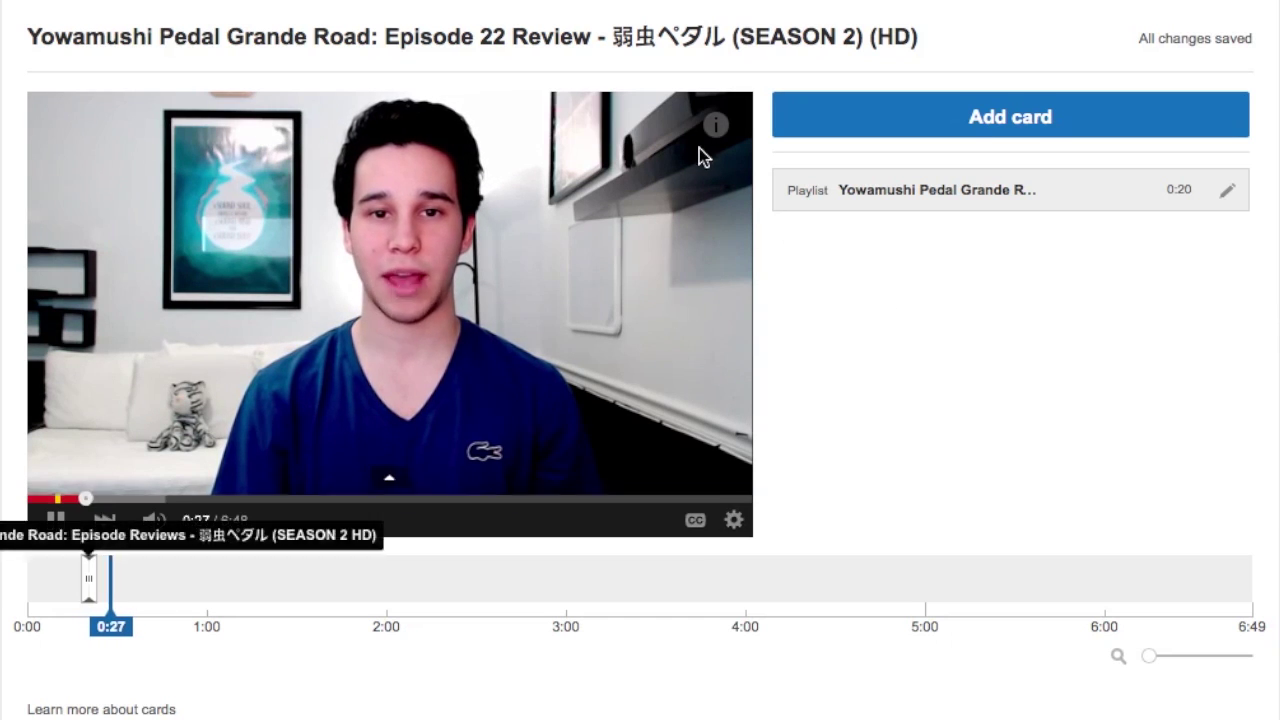
pyautogui.click(717, 125)
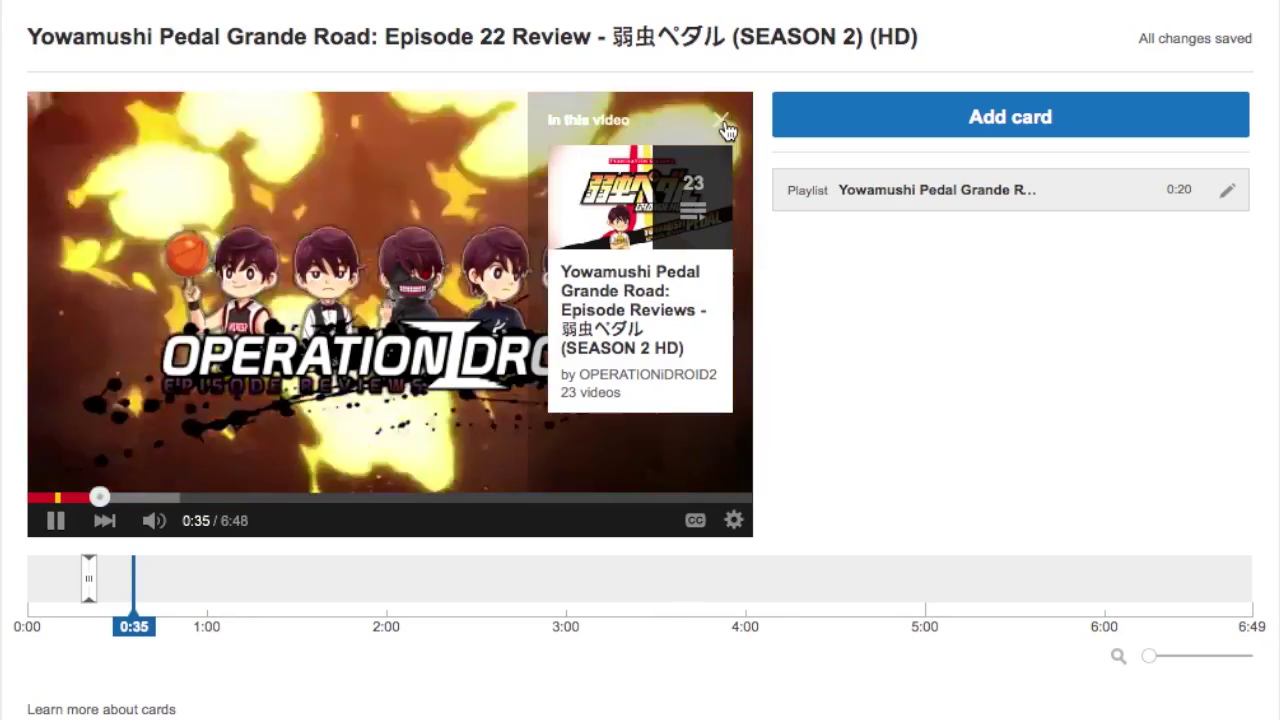
pyautogui.click(721, 121)
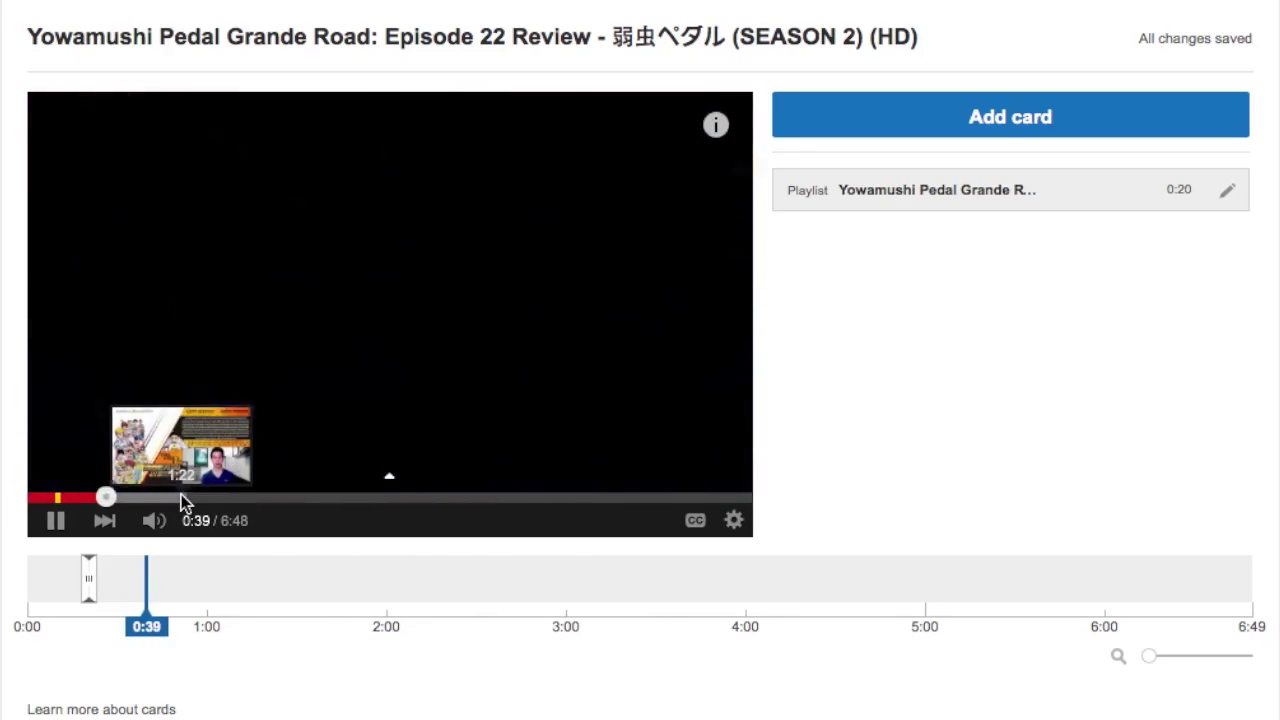
# Pause the preview at 1:06 and bring up the card types for a new card.
pyautogui.click(149, 497)
pyautogui.click(54, 521)
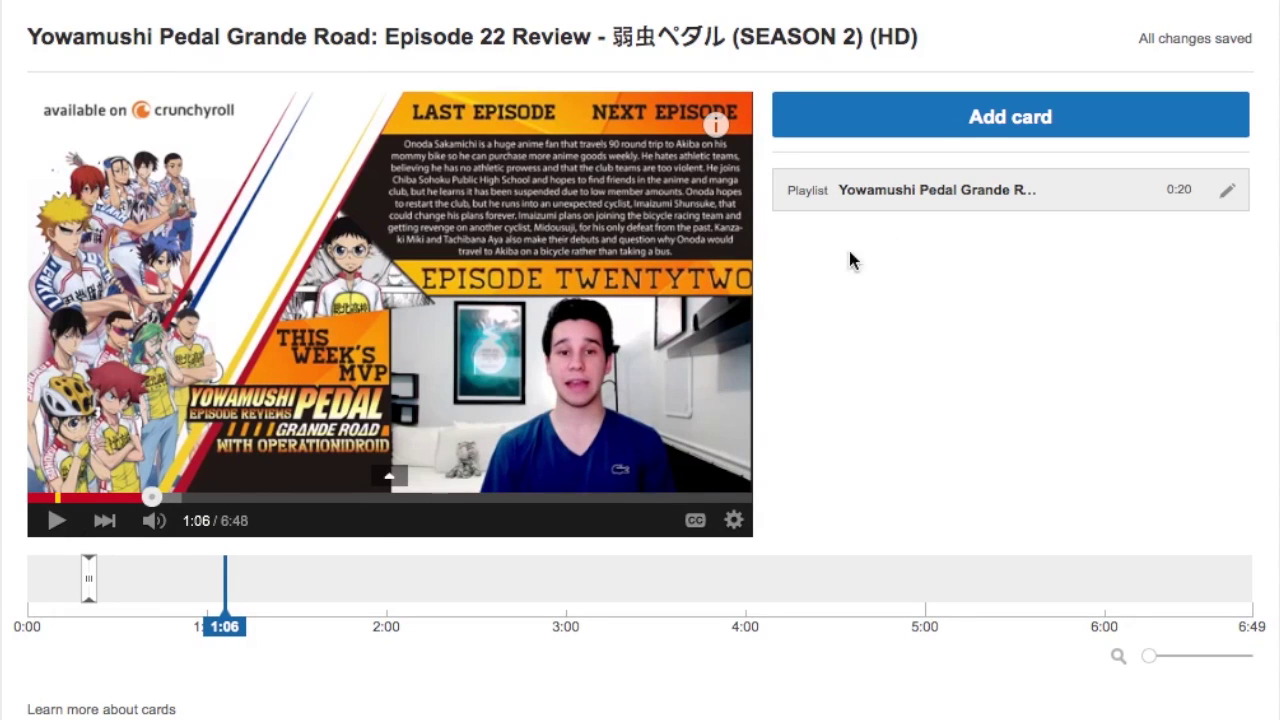
pyautogui.click(977, 122)
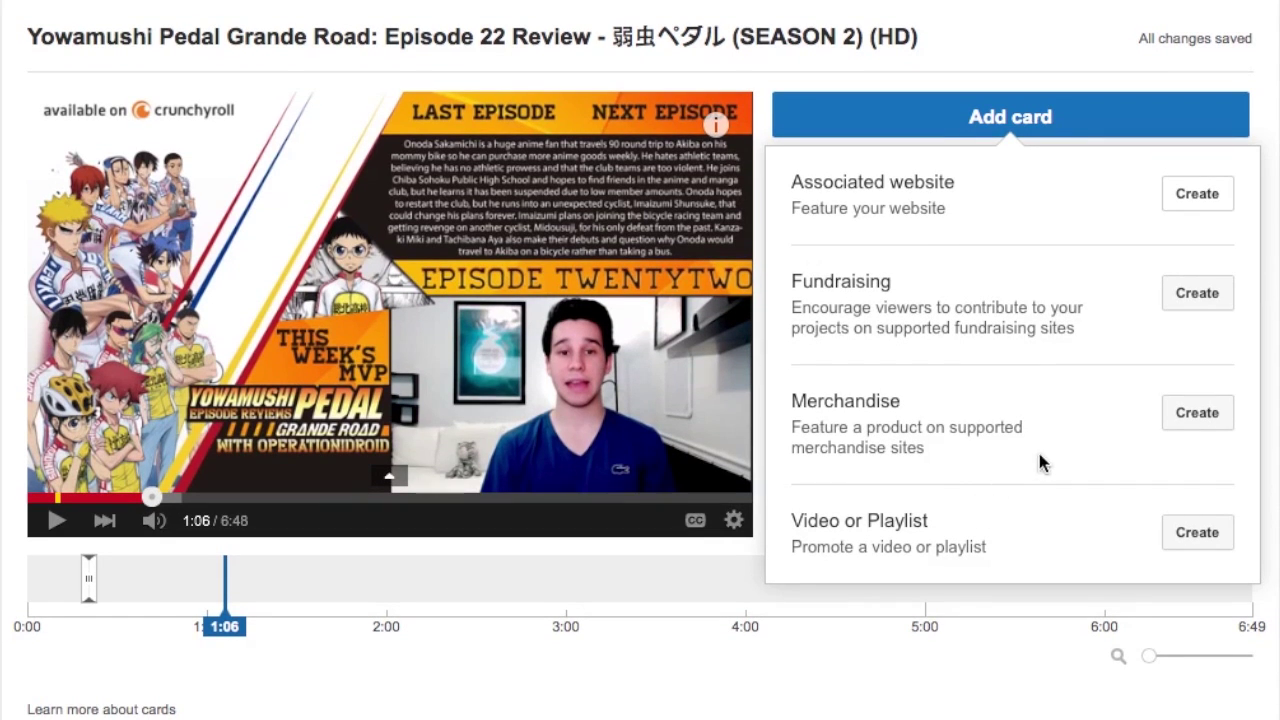
# Start an Associated website card with the URL operationidroid.com.
pyautogui.click(1200, 415)
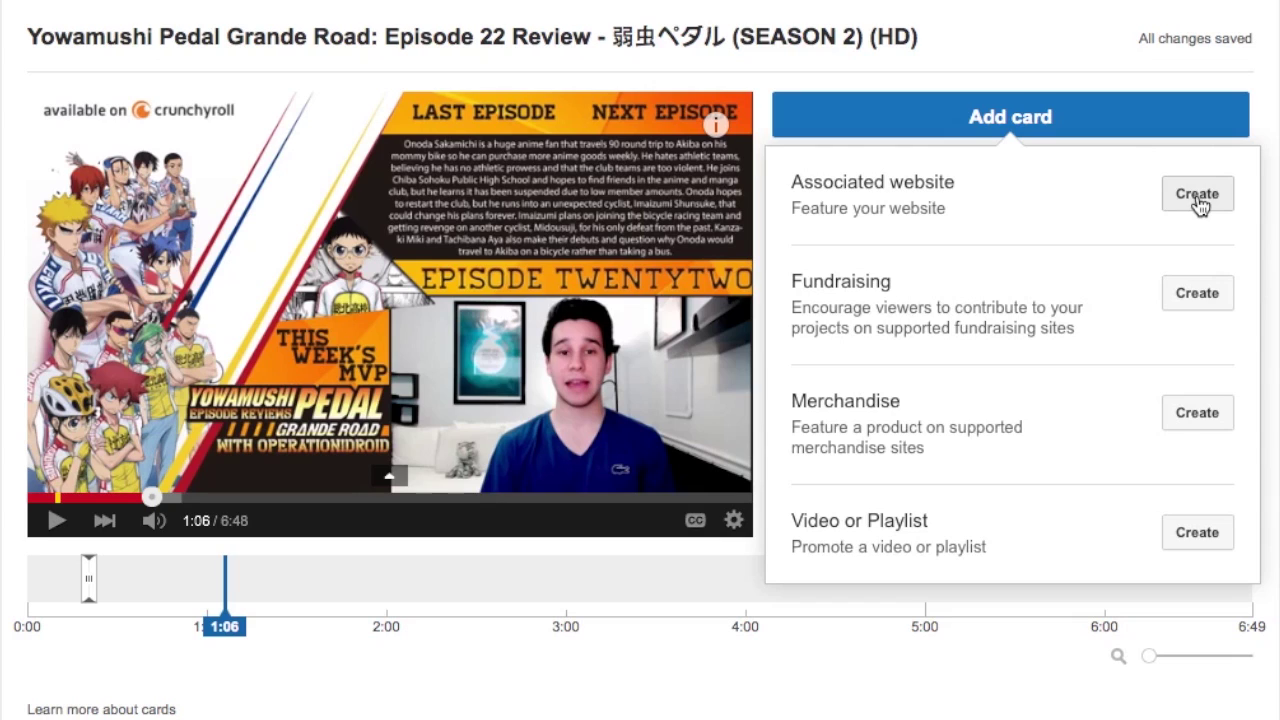
pyautogui.click(1197, 200)
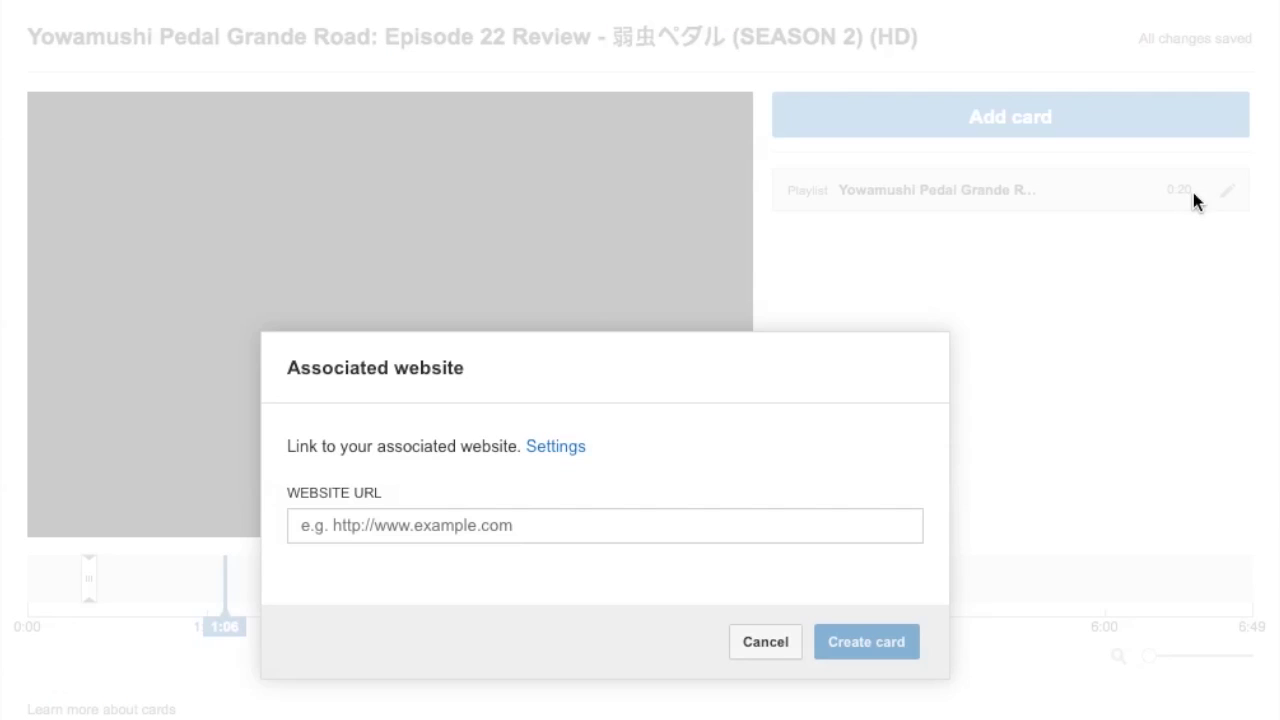
pyautogui.click(581, 525)
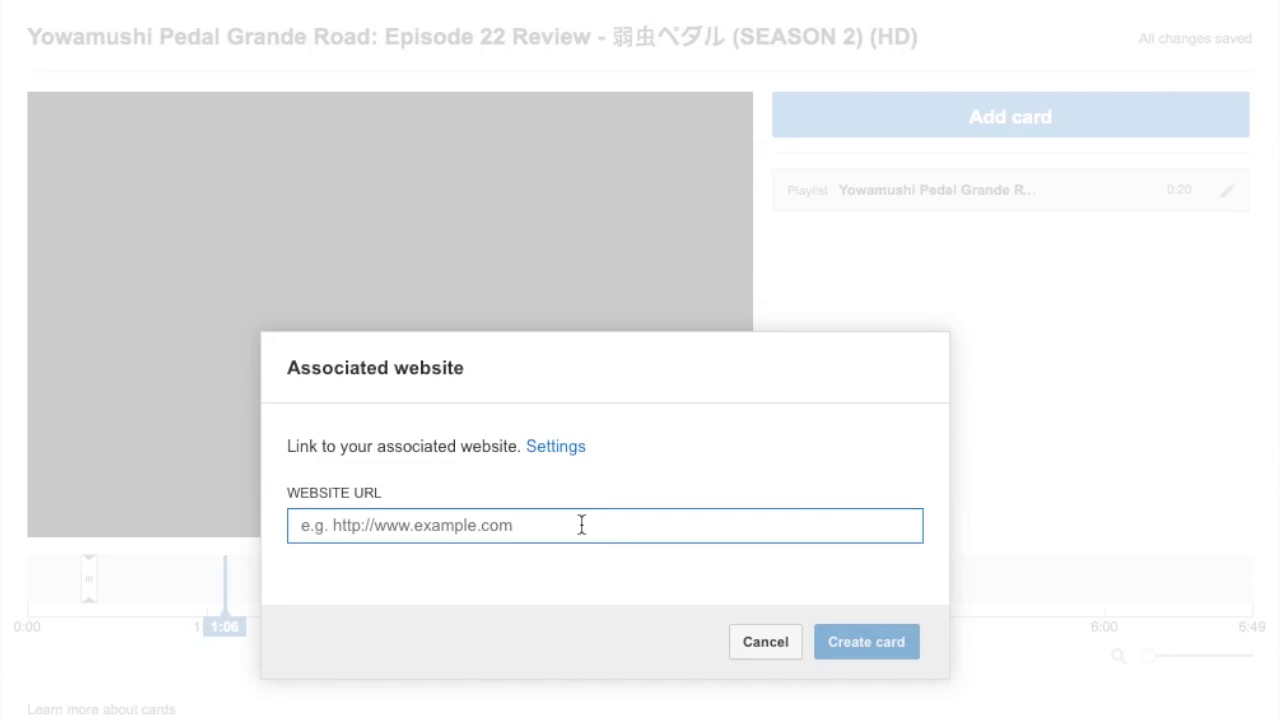
pyautogui.write('operati')
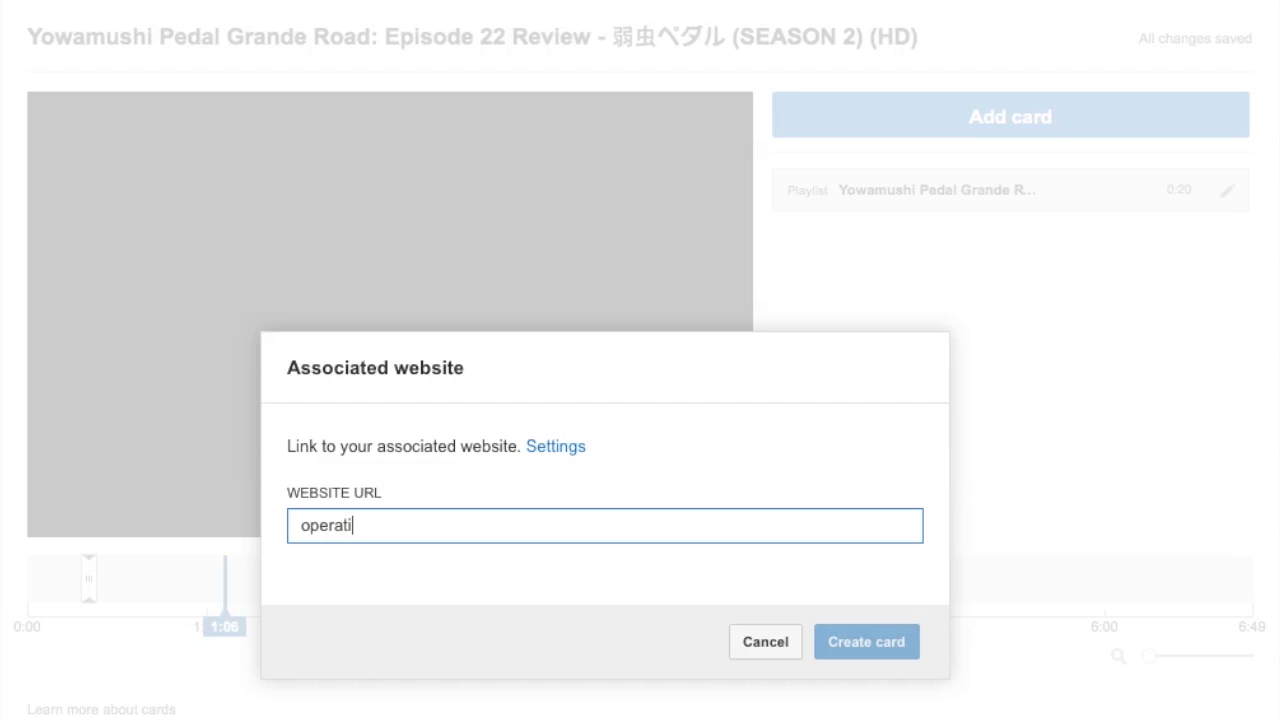
pyautogui.write('onidroid.com')
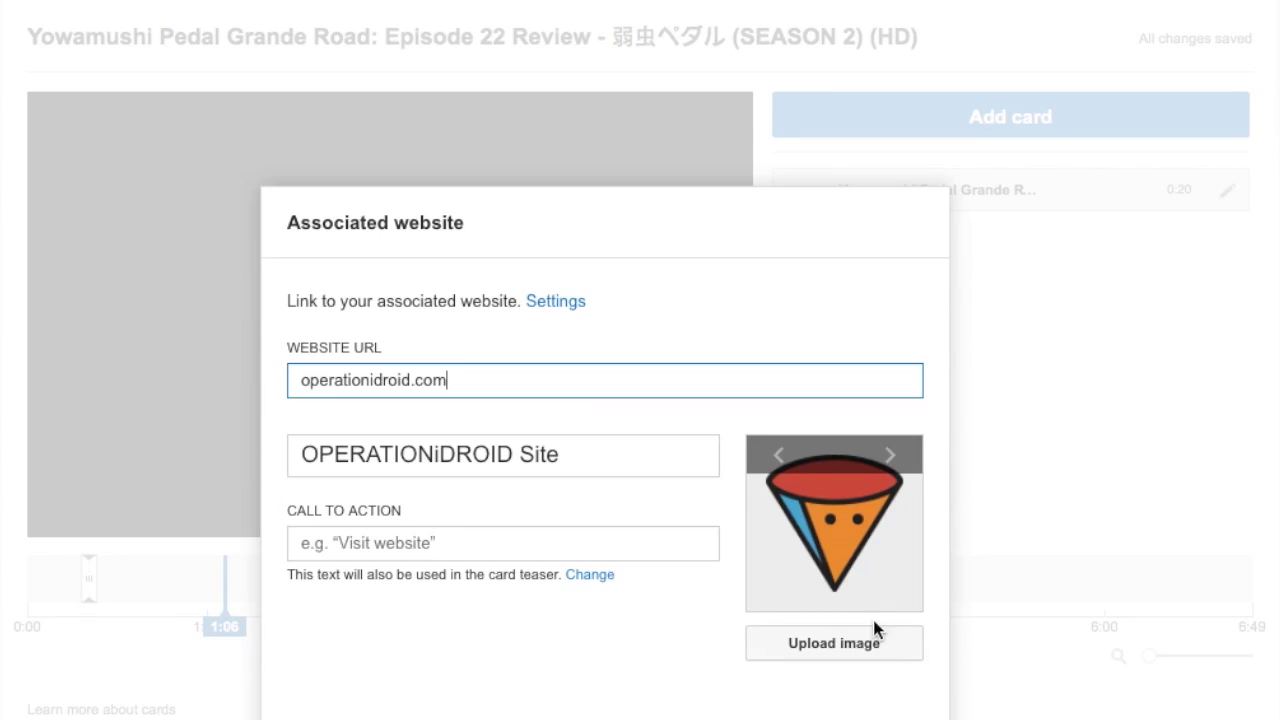
# Step through the suggested preview images to choose the card's picture.
pyautogui.click(891, 456)
pyautogui.click(893, 460)
pyautogui.click(778, 457)
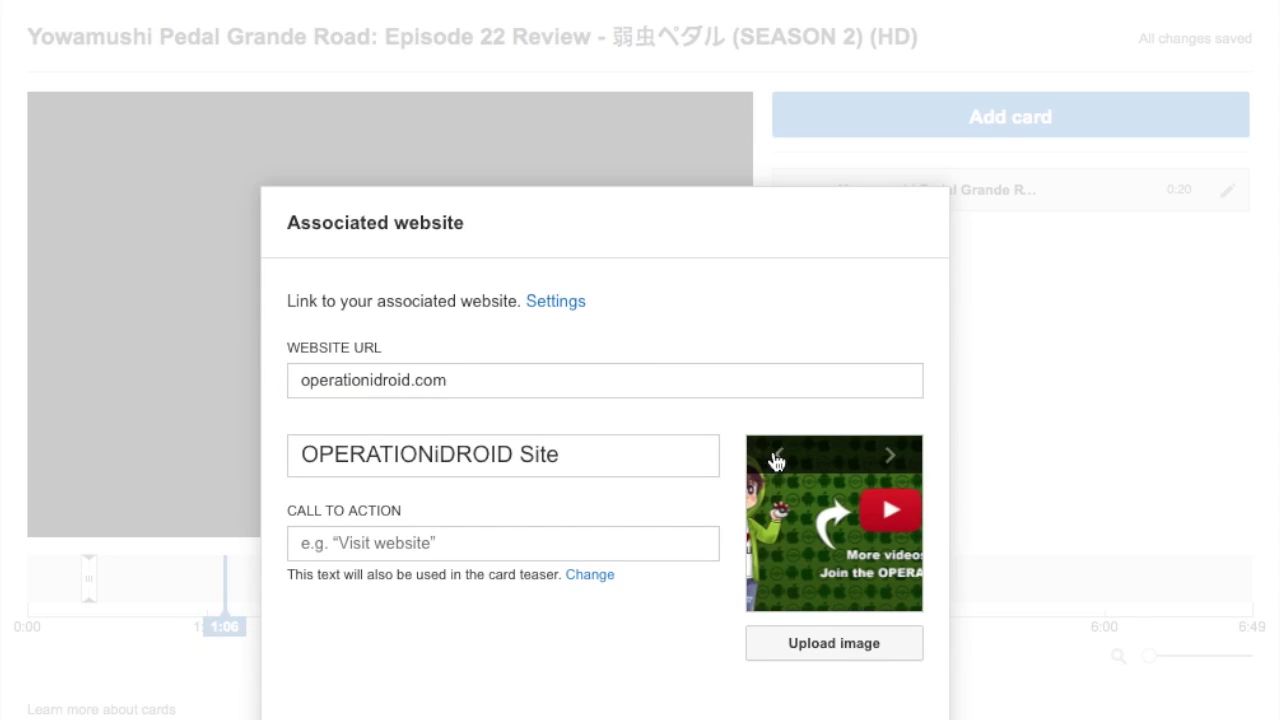